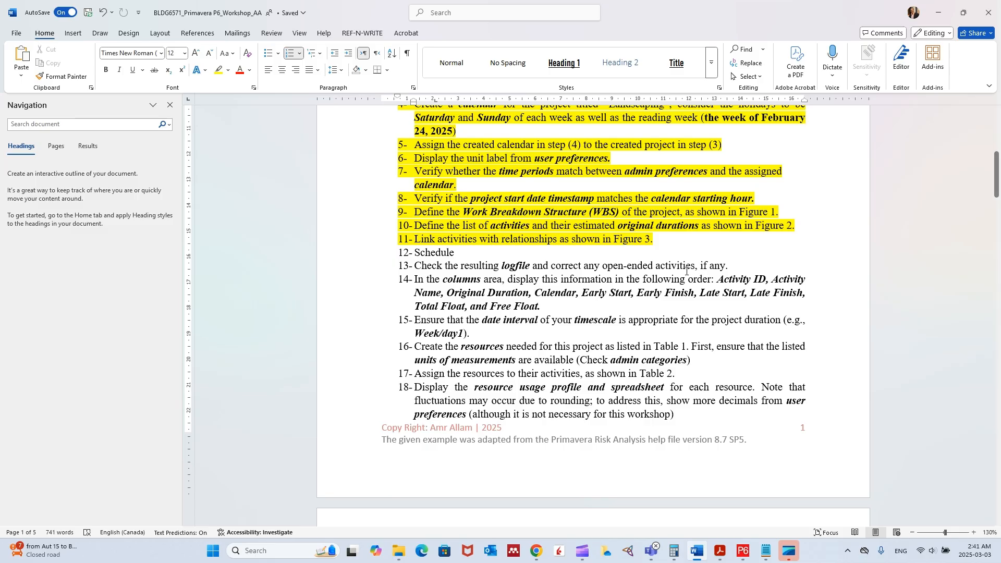
Highlight items 12 (Schedule) and 13 (Check the resulting logfile) in yellow in the workshop instructions.
{"action": "left_click_drag", "start_coordinate": [728, 267], "coordinate": [407, 253]}
{"action": "left_click", "coordinate": [454, 238]}
{"action": "scroll", "coordinate": [441, 273], "scroll_direction": "down", "scroll_amount": 2}
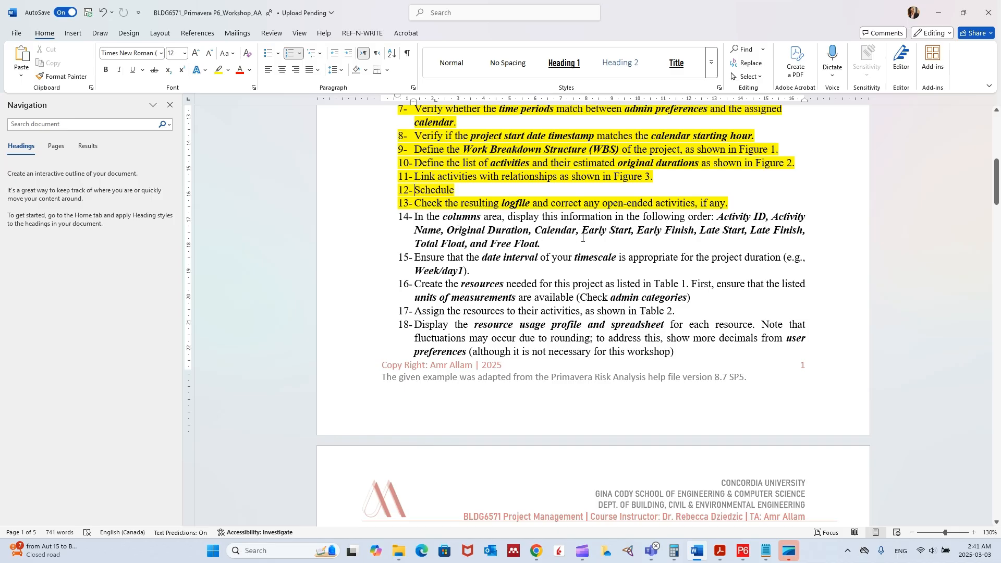
Switch to Primavera P6 and open the column settings for the activity table of Landscaping a Garden.
{"action": "left_click_drag", "start_coordinate": [851, 9], "coordinate": [0, 78]}
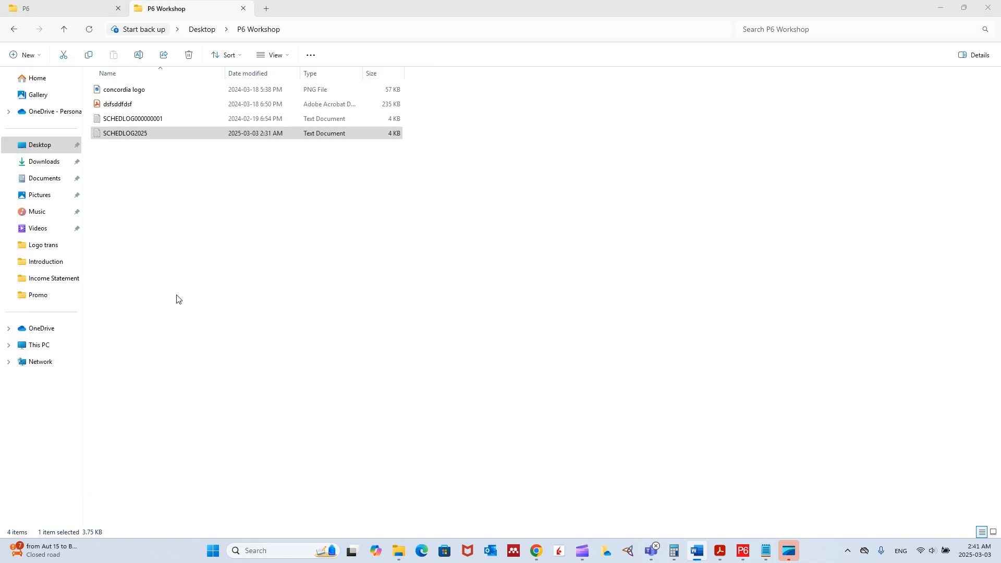
{"action": "left_click", "coordinate": [743, 550]}
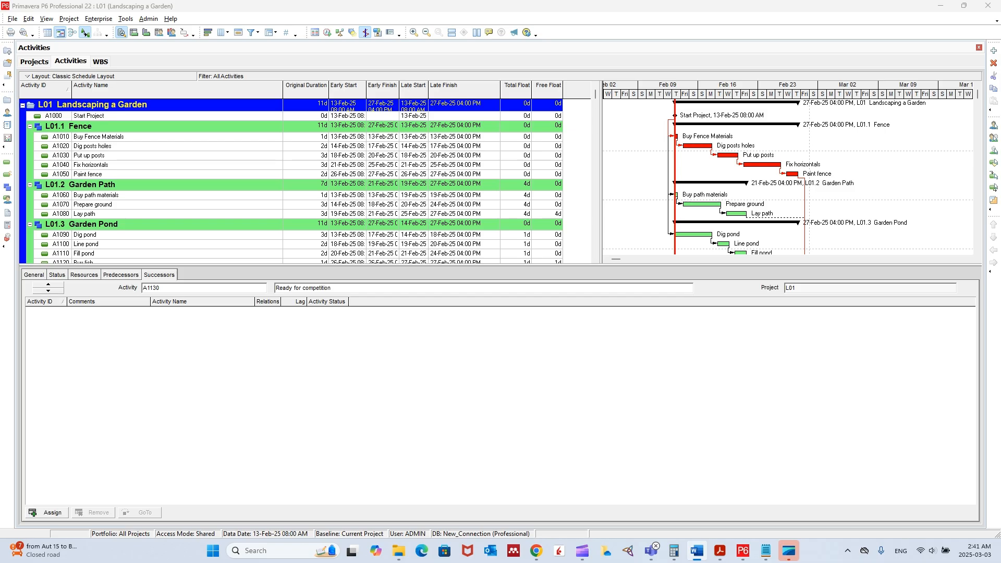
{"action": "right_click", "coordinate": [492, 91]}
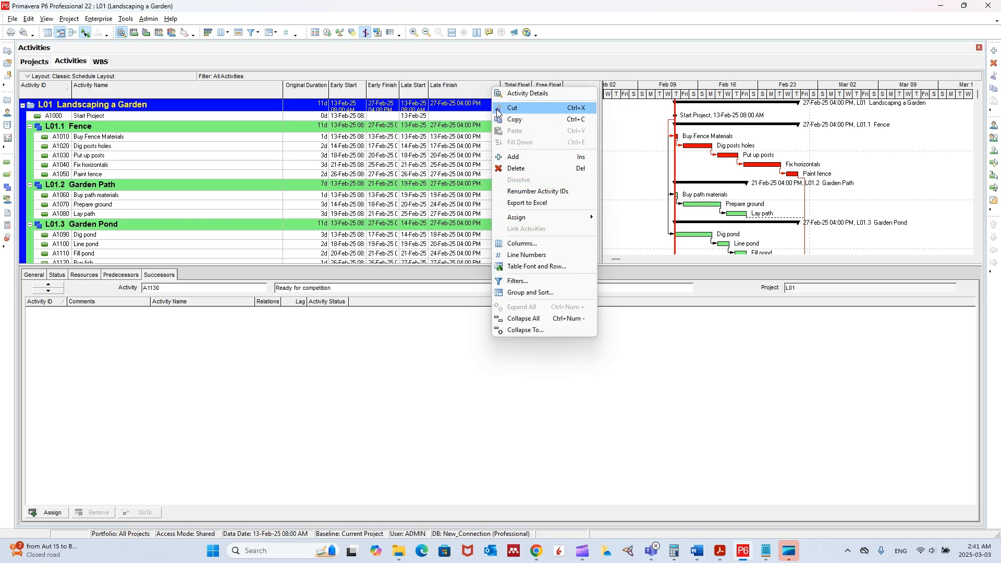
{"action": "right_click", "coordinate": [343, 156]}
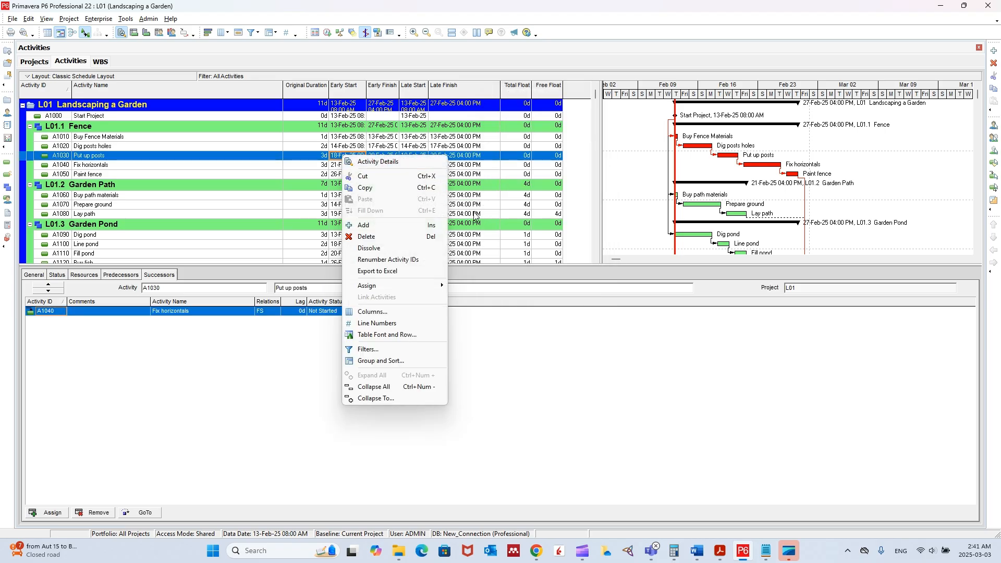
{"action": "left_click", "coordinate": [375, 312]}
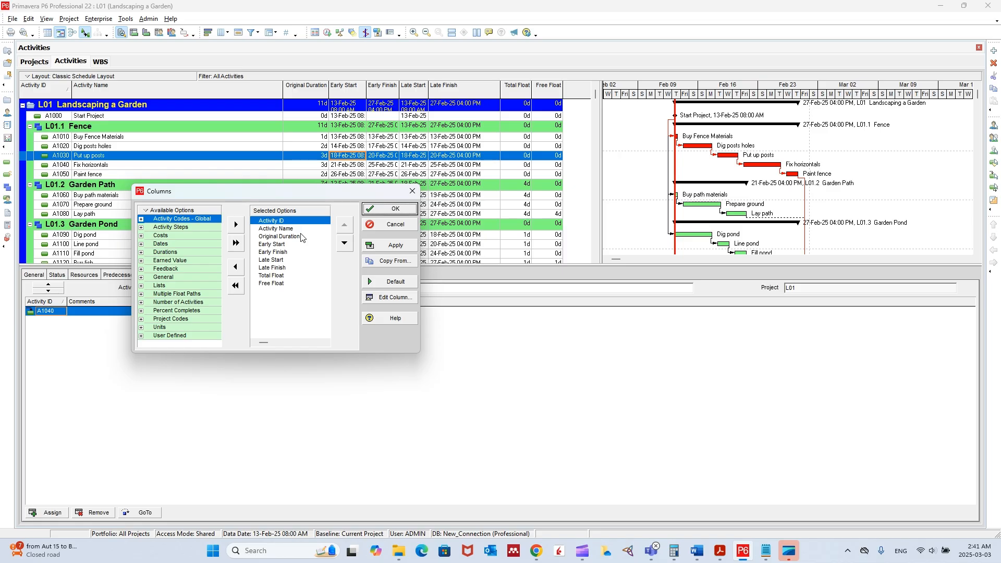
Place the Word workshop instructions beside the Columns dialog, with the Navigation pane closed and the window narrowed.
{"action": "key", "text": "alt+Tab"}
{"action": "left_click_drag", "start_coordinate": [410, 103], "coordinate": [745, 61]}
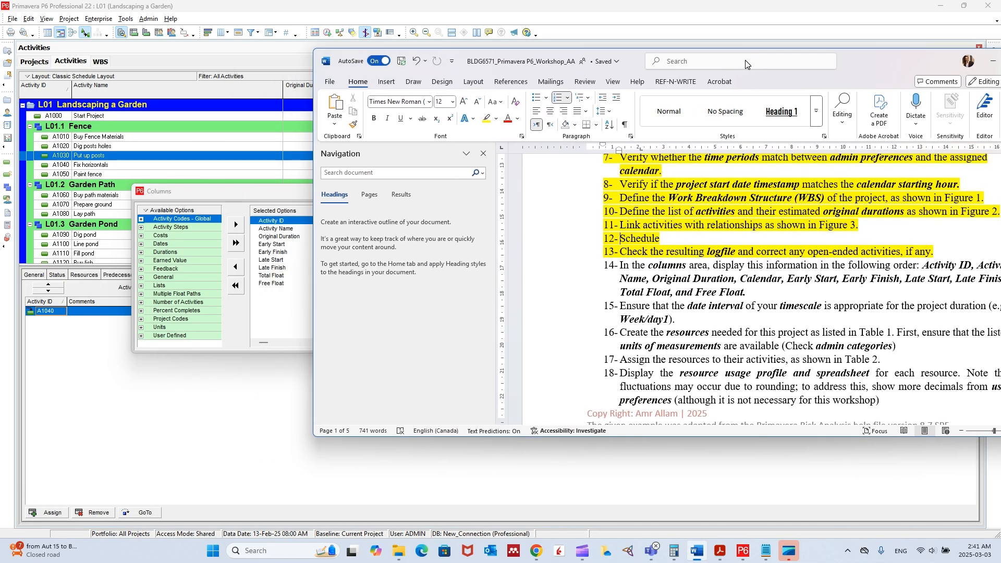
{"action": "left_click", "coordinate": [483, 154]}
{"action": "left_click_drag", "start_coordinate": [313, 207], "coordinate": [451, 208]}
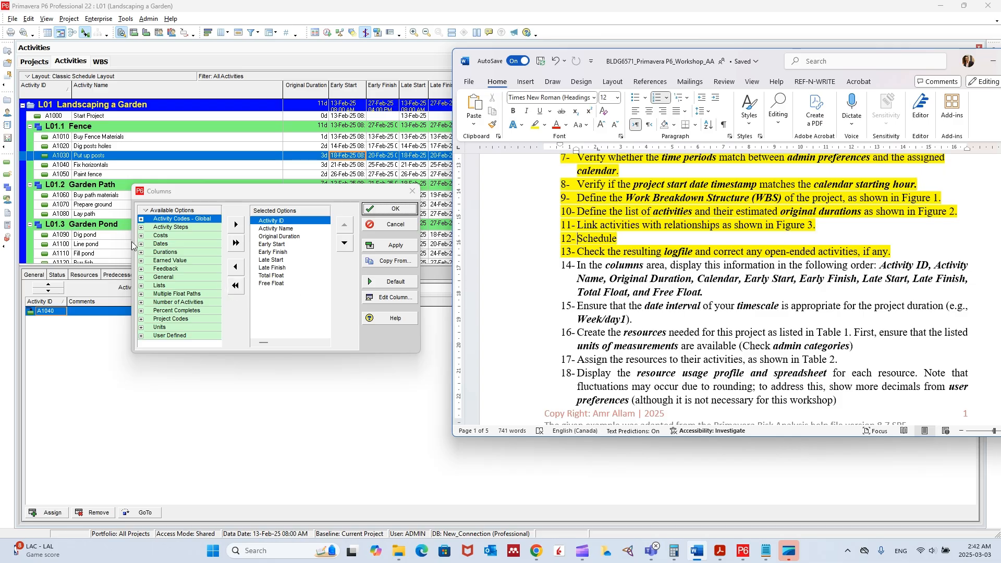
Find "calendar" among the available column options and add the Calendar field to the selected columns.
{"action": "right_click", "coordinate": [169, 218]}
{"action": "left_click", "coordinate": [170, 222]}
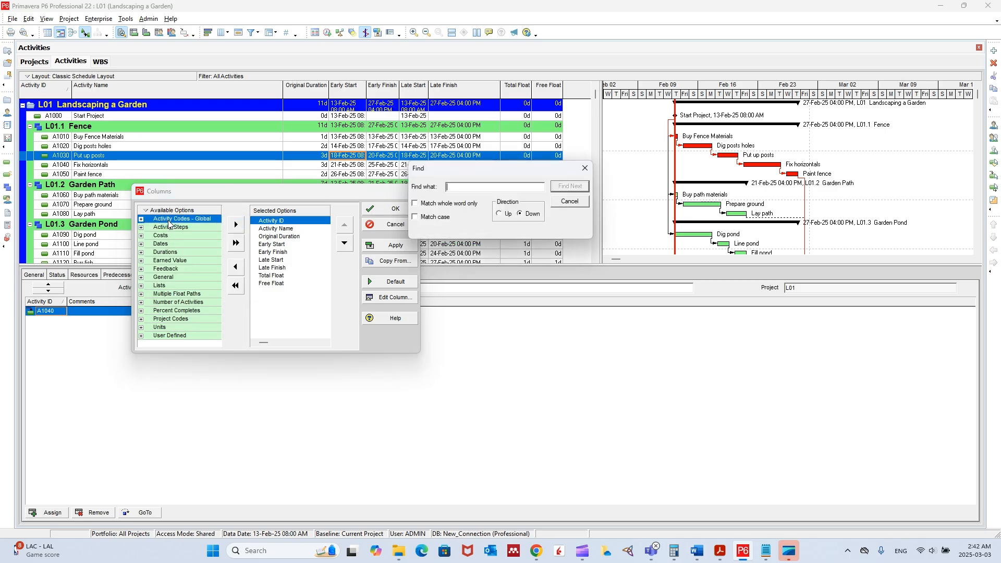
{"action": "type", "text": "calendar"}
{"action": "key", "text": "Return"}
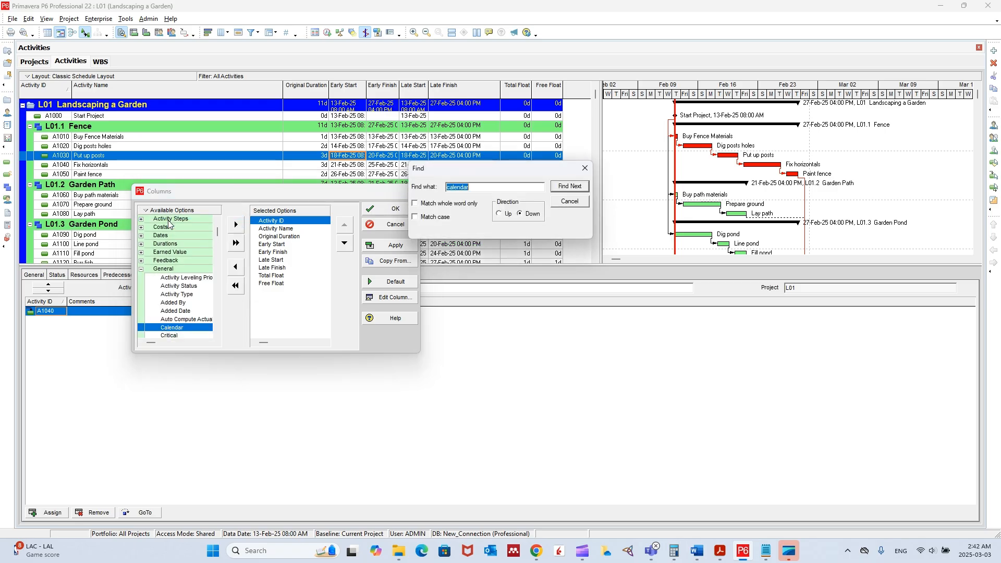
{"action": "left_click", "coordinate": [236, 225]}
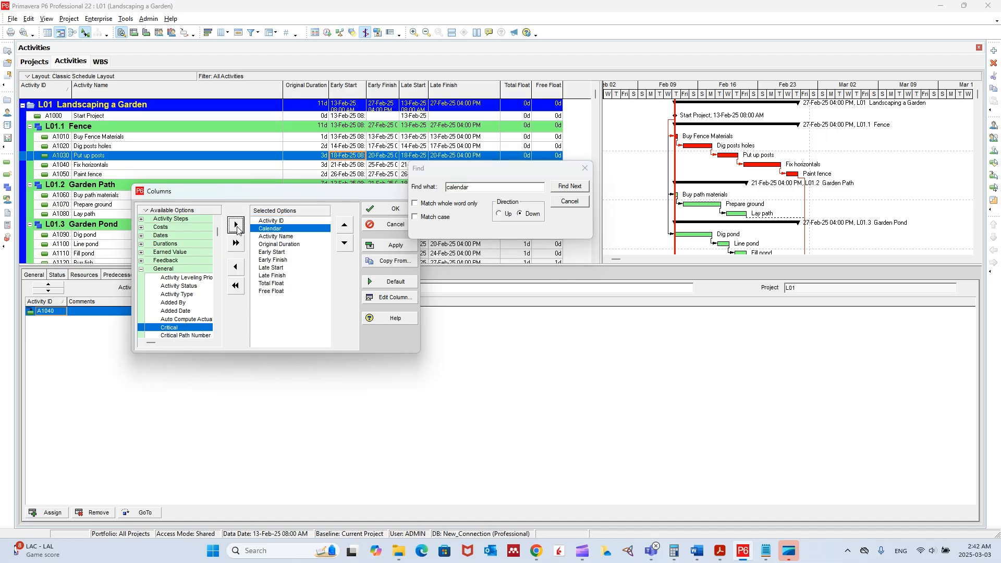
{"action": "left_click", "coordinate": [584, 168]}
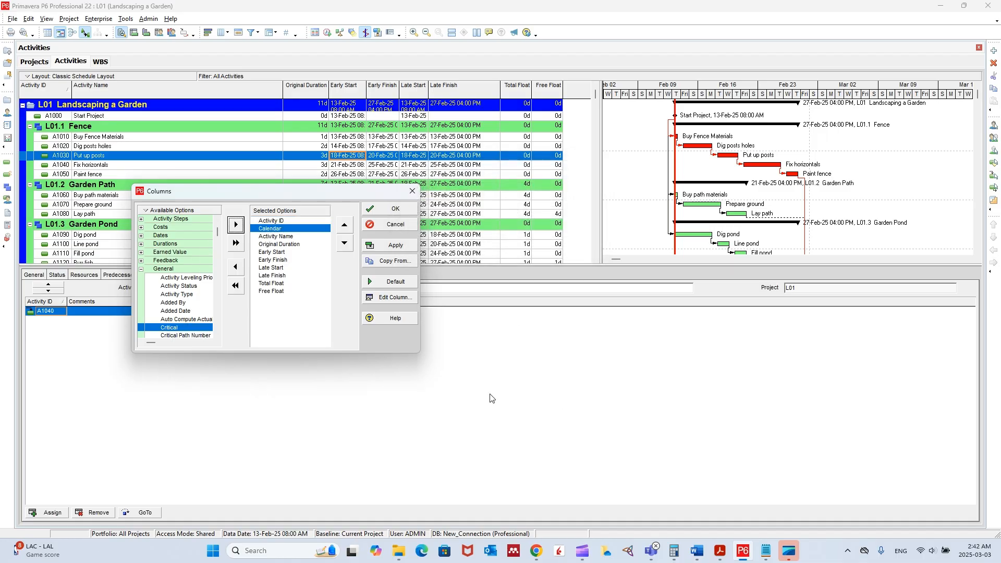
Move Calendar directly after Original Duration as the instructions require, accept the column selection and fit the Calendar column's width.
{"action": "left_click", "coordinate": [697, 551]}
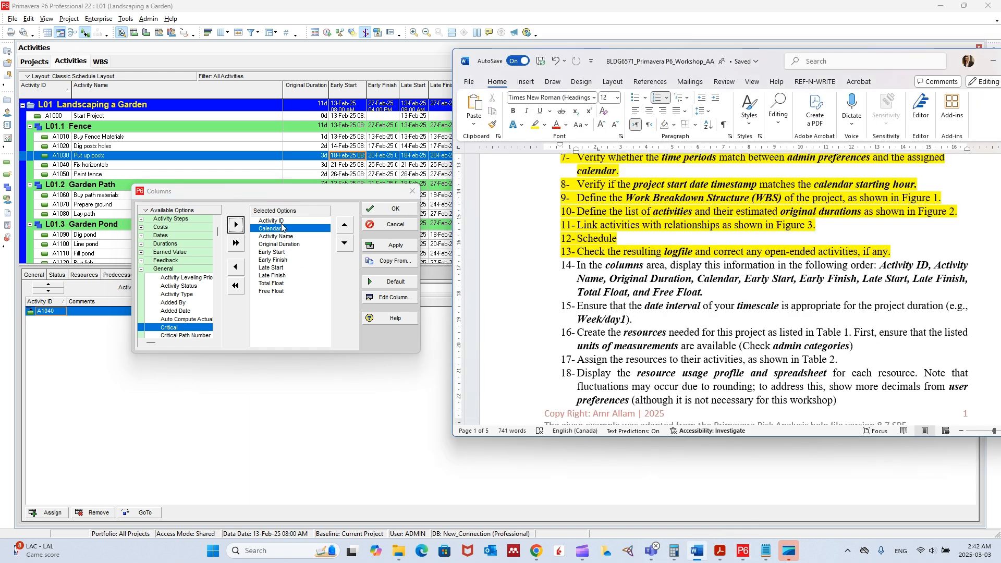
{"action": "left_click", "coordinate": [344, 242]}
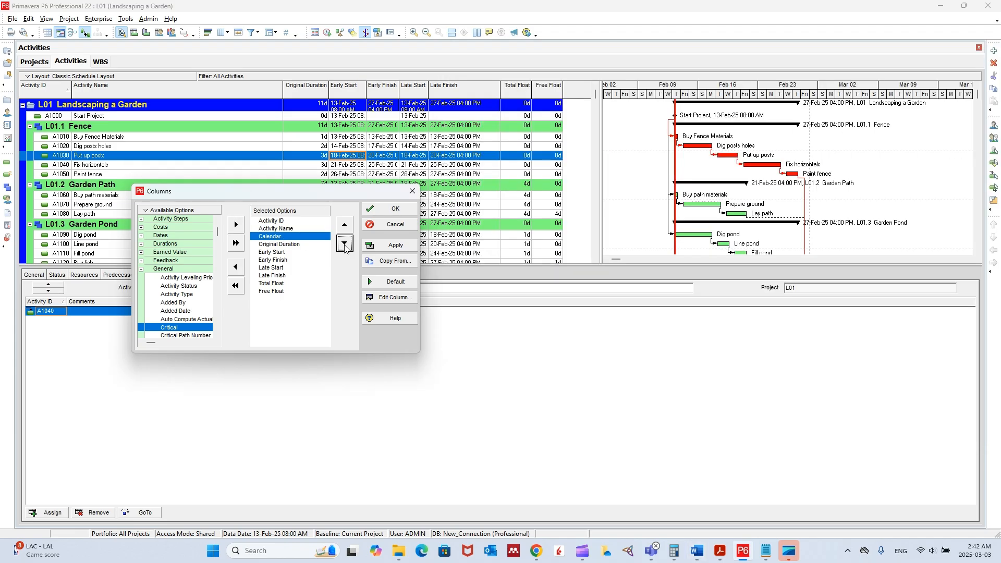
{"action": "left_click", "coordinate": [698, 551]}
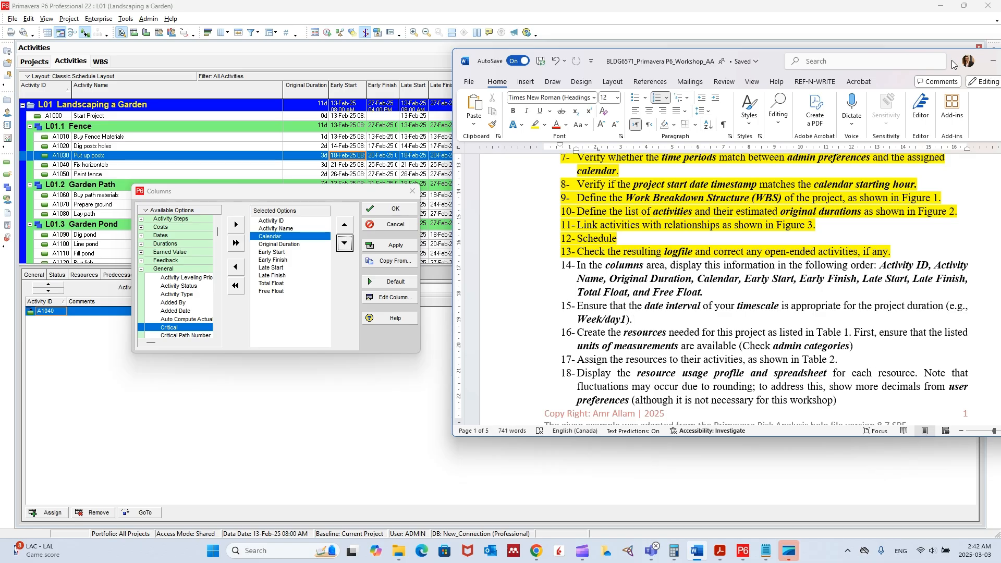
{"action": "left_click", "coordinate": [993, 61]}
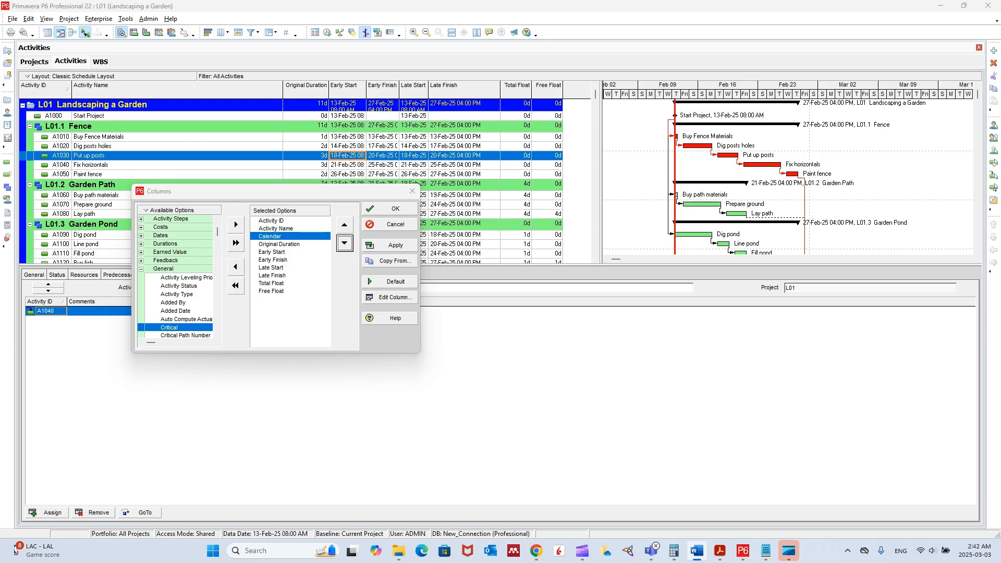
{"action": "left_click", "coordinate": [344, 243]}
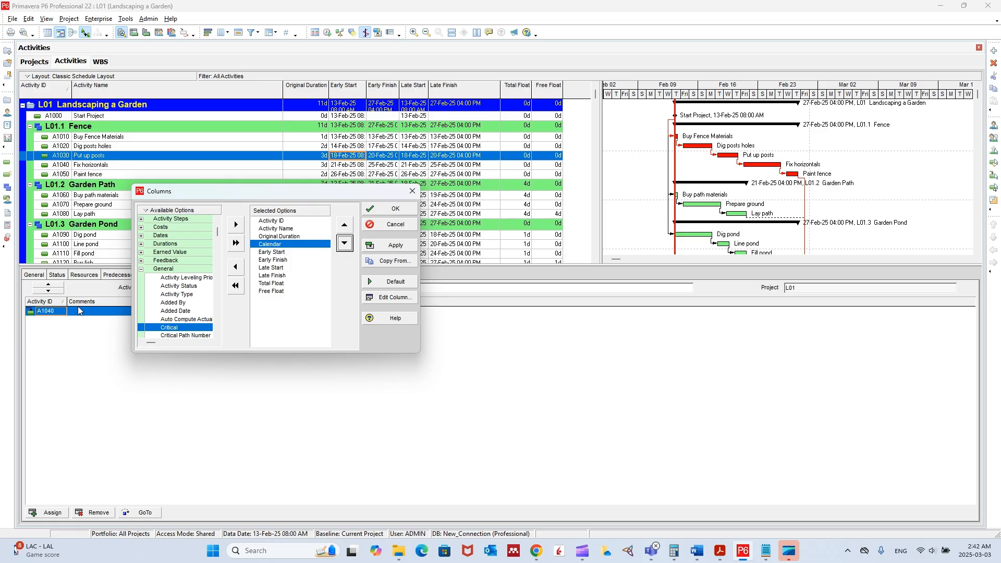
{"action": "left_click", "coordinate": [374, 209]}
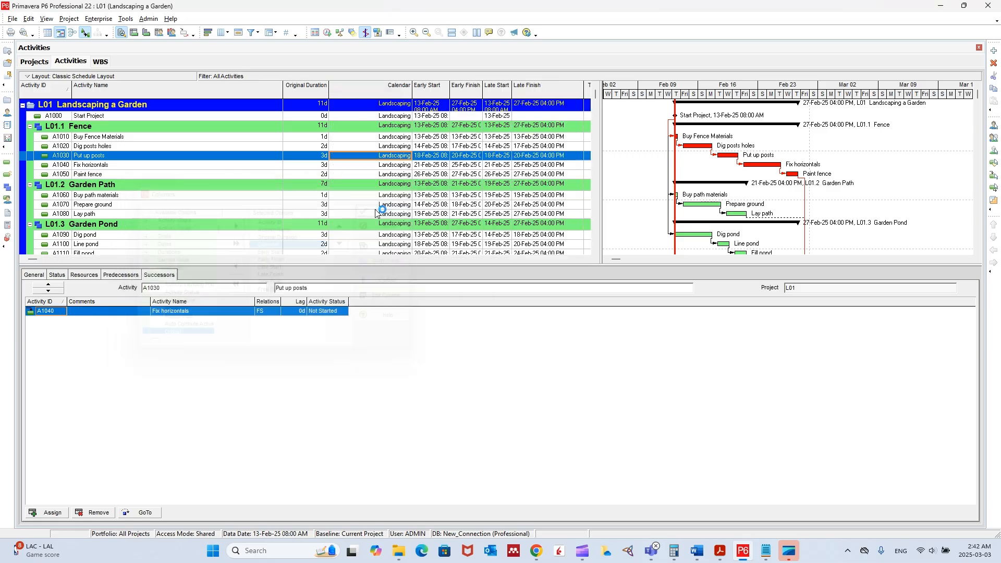
{"action": "double_click", "coordinate": [412, 92]}
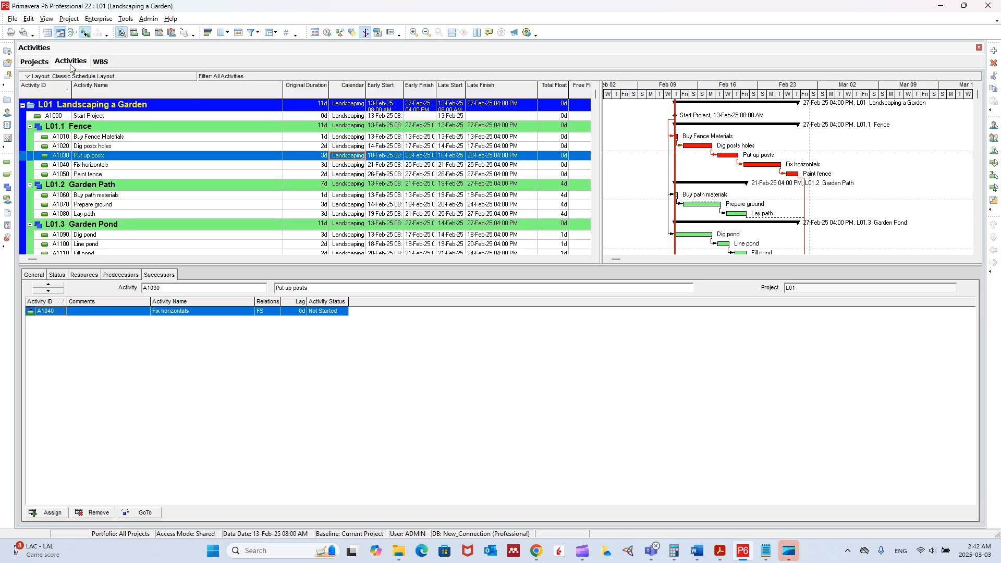
Check the calendar set in the new-activity defaults of the Landscaping a Garden project.
{"action": "left_click", "coordinate": [34, 61]}
{"action": "left_click", "coordinate": [139, 156]}
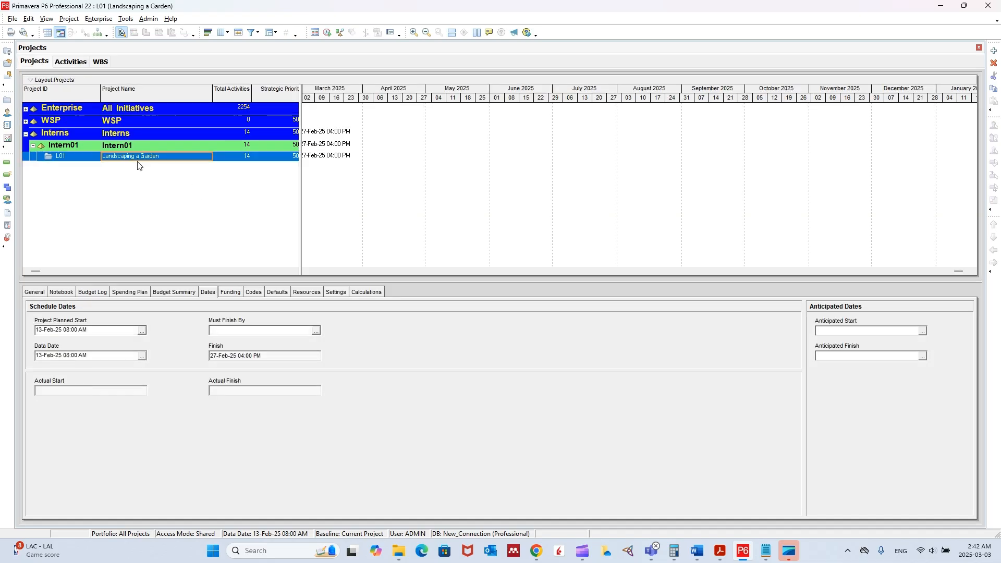
{"action": "left_click", "coordinate": [307, 292]}
{"action": "left_click", "coordinate": [278, 292]}
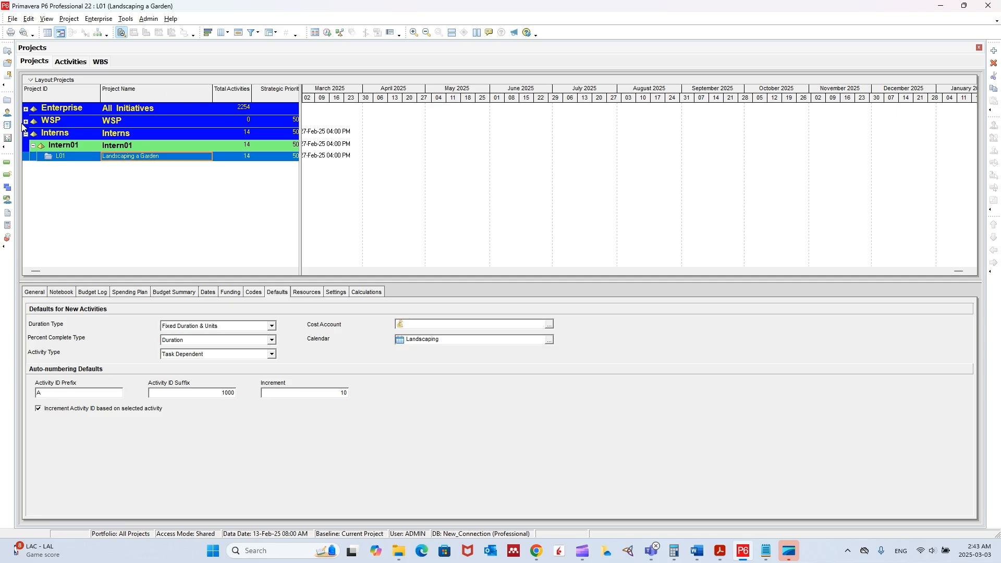
Return to the activity table and view the calendars available for the Start Project activity without choosing another.
{"action": "left_click", "coordinate": [74, 63]}
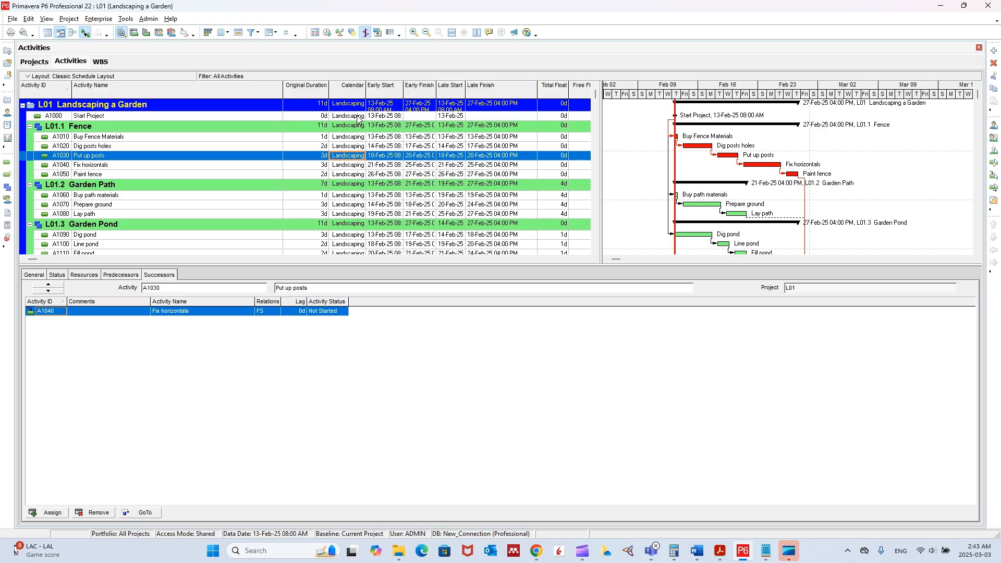
{"action": "left_click", "coordinate": [357, 118]}
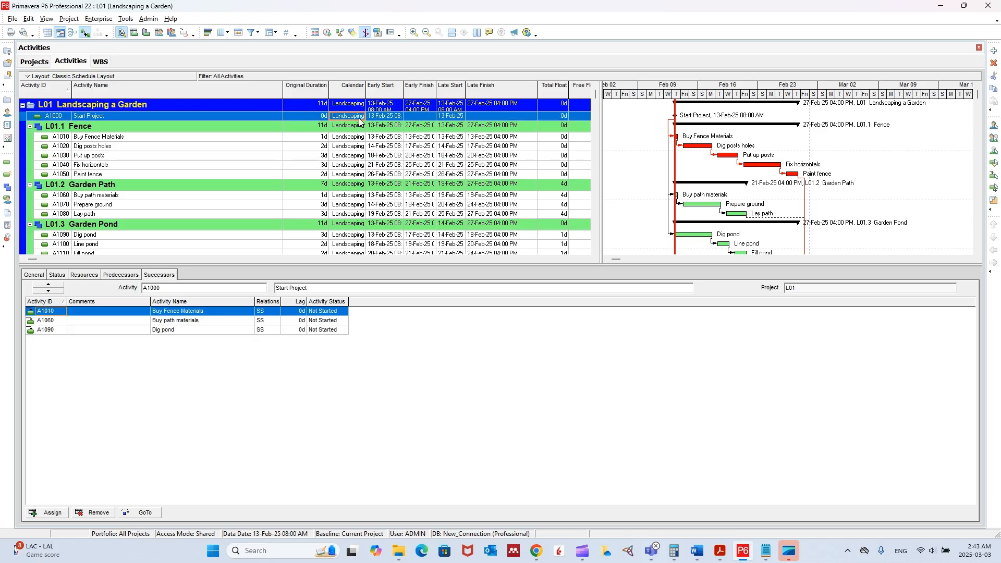
{"action": "left_click", "coordinate": [358, 117]}
{"action": "left_click", "coordinate": [360, 116]}
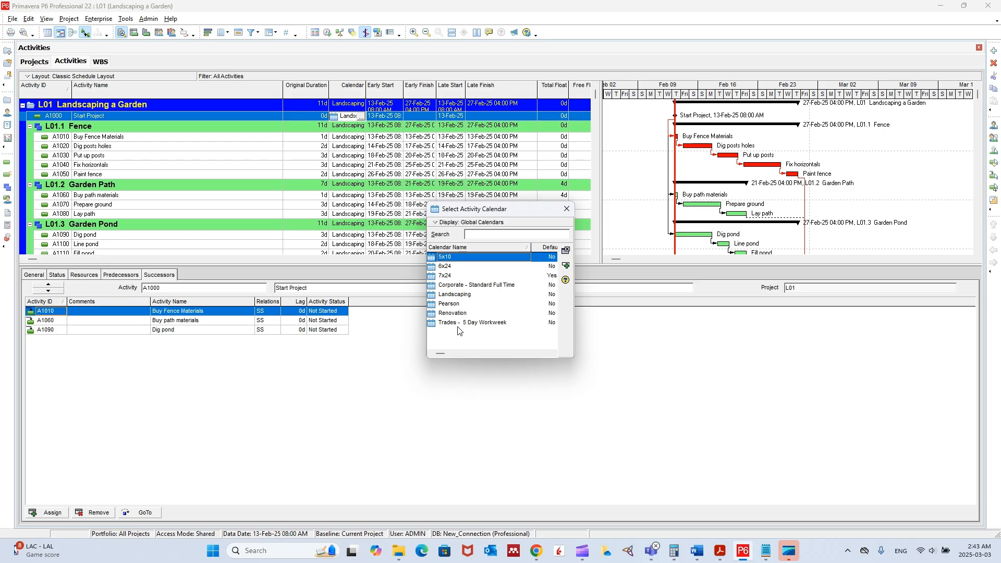
{"action": "left_click", "coordinate": [566, 210]}
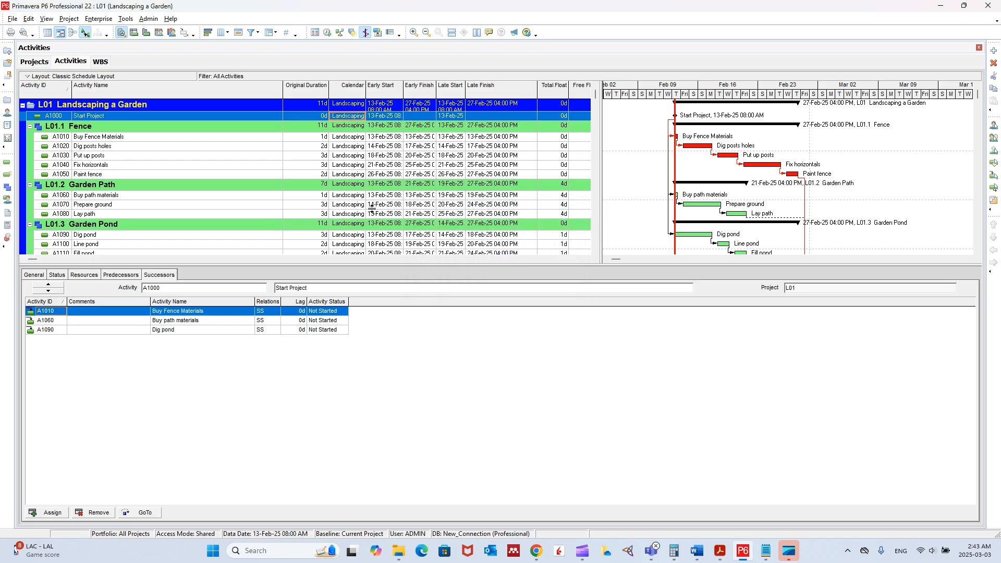
Select all activities to look at the Fill Down option for the Calendar column without applying it, and review each activity's calendar.
{"action": "scroll", "coordinate": [362, 194], "scroll_direction": "down", "scroll_amount": 2}
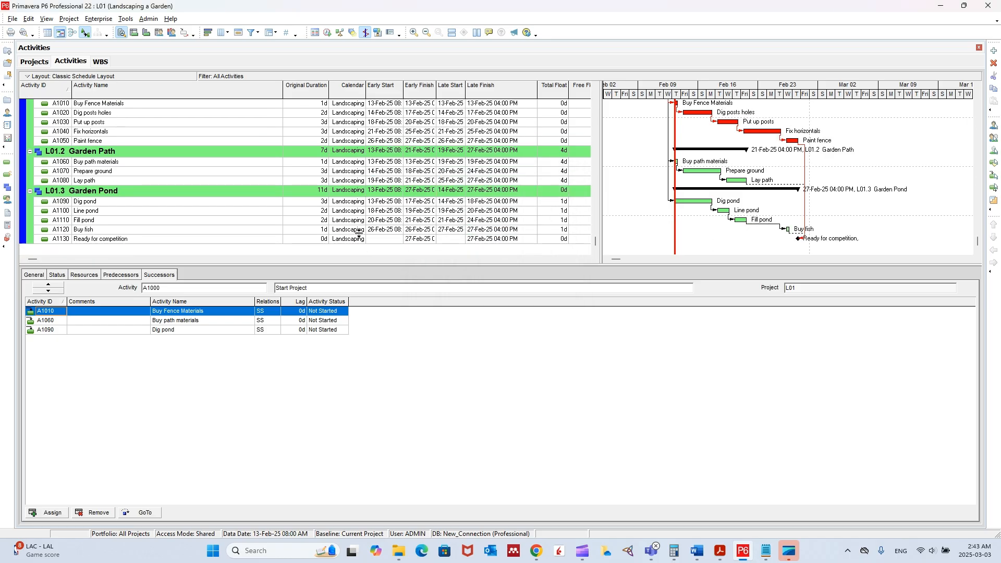
{"action": "key", "text": "ctrl+a"}
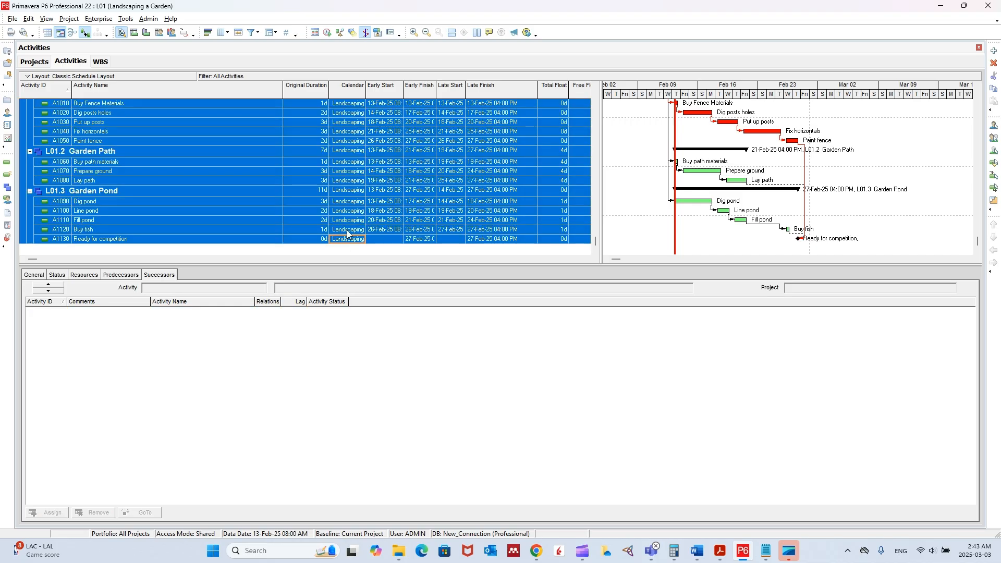
{"action": "scroll", "coordinate": [347, 230], "scroll_direction": "up", "scroll_amount": 3}
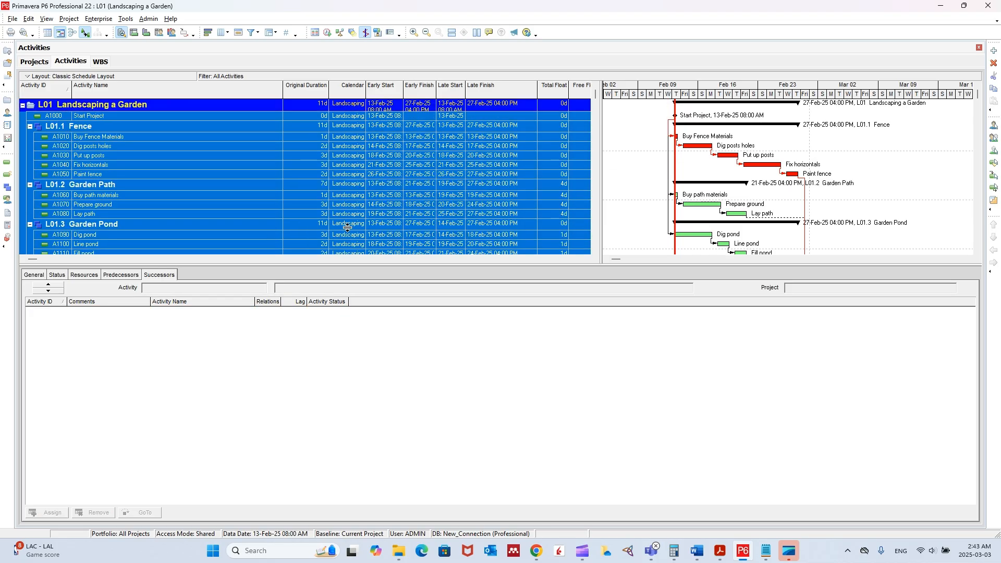
{"action": "right_click", "coordinate": [349, 121]}
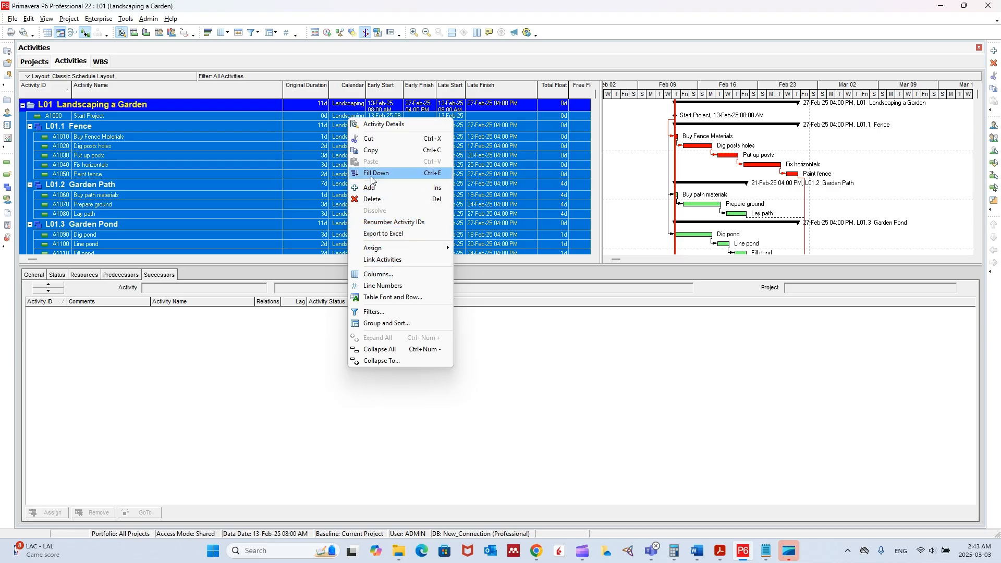
{"action": "left_click", "coordinate": [316, 156]}
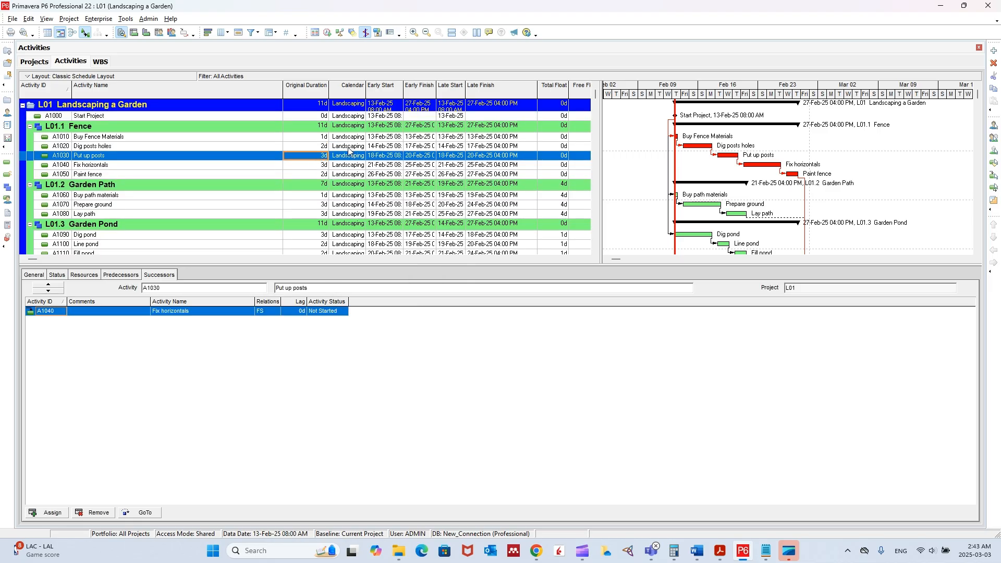
{"action": "left_click", "coordinate": [347, 117]}
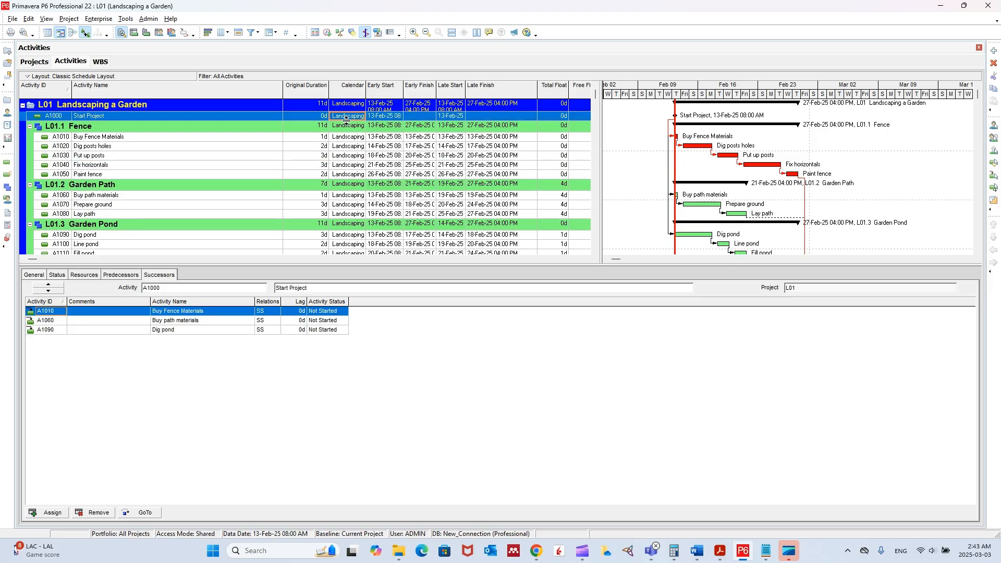
{"action": "scroll", "coordinate": [350, 146], "scroll_direction": "down", "scroll_amount": 2}
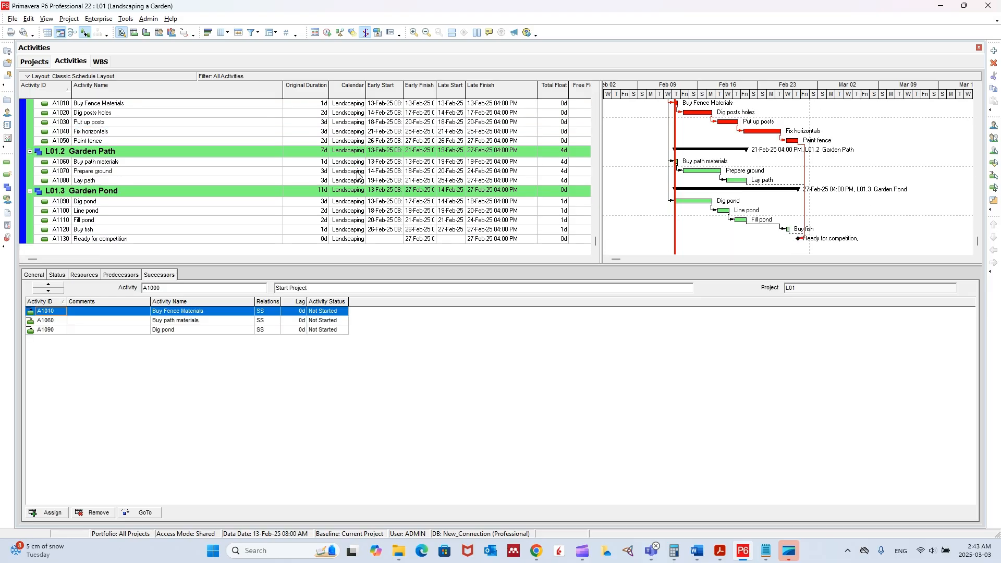
{"action": "scroll", "coordinate": [349, 178], "scroll_direction": "up", "scroll_amount": 2}
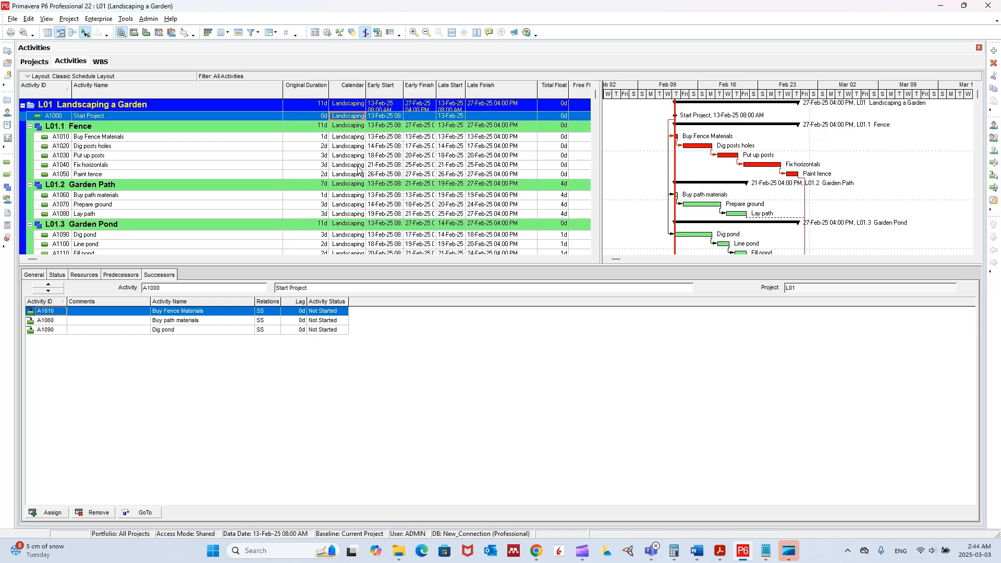
Switch to the Word workshop instructions and highlight item 14 about the column order in yellow.
{"action": "left_click", "coordinate": [696, 550]}
{"action": "left_click", "coordinate": [738, 145]}
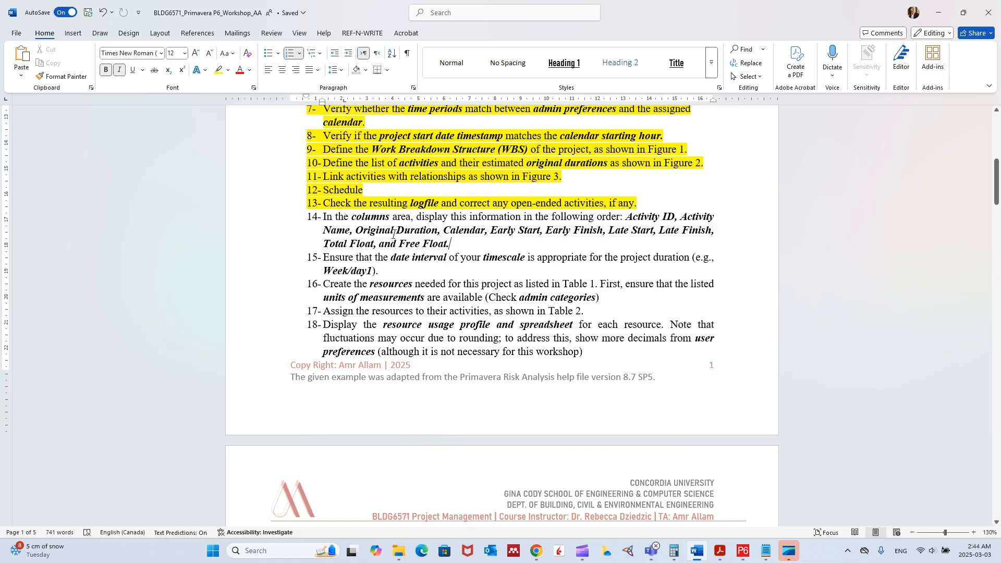
{"action": "triple_click", "coordinate": [435, 245]}
{"action": "left_click", "coordinate": [219, 70]}
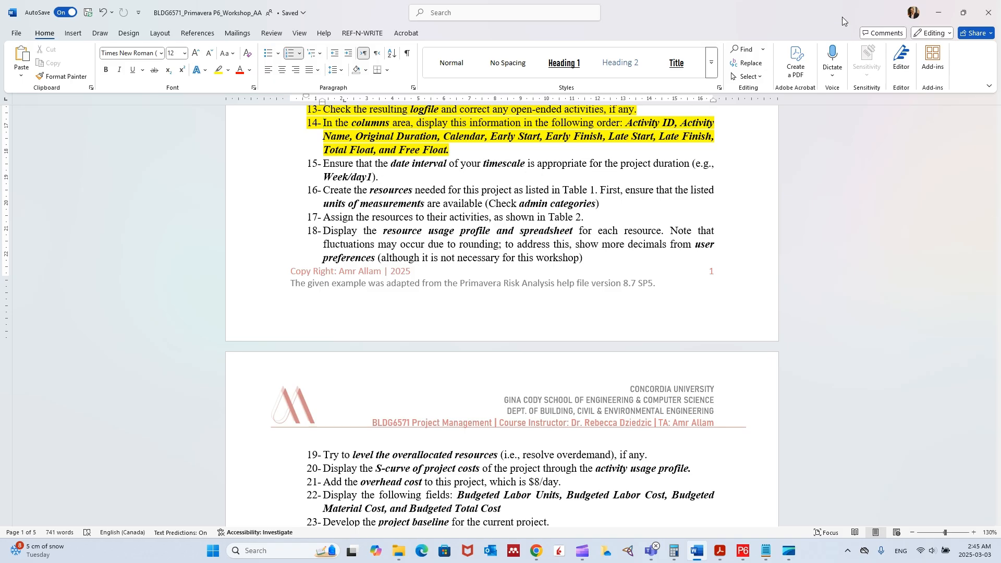
Switch to Primavera P6, set the Gantt chart timescale's date interval to Year/Quarter and widen its quarter divisions.
{"action": "left_click", "coordinate": [937, 13]}
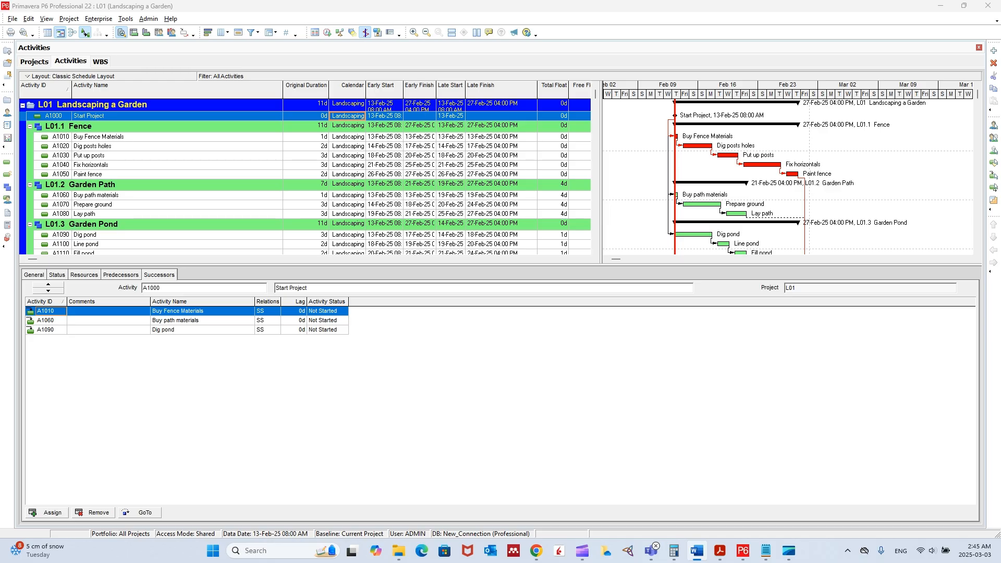
{"action": "right_click", "coordinate": [841, 94]}
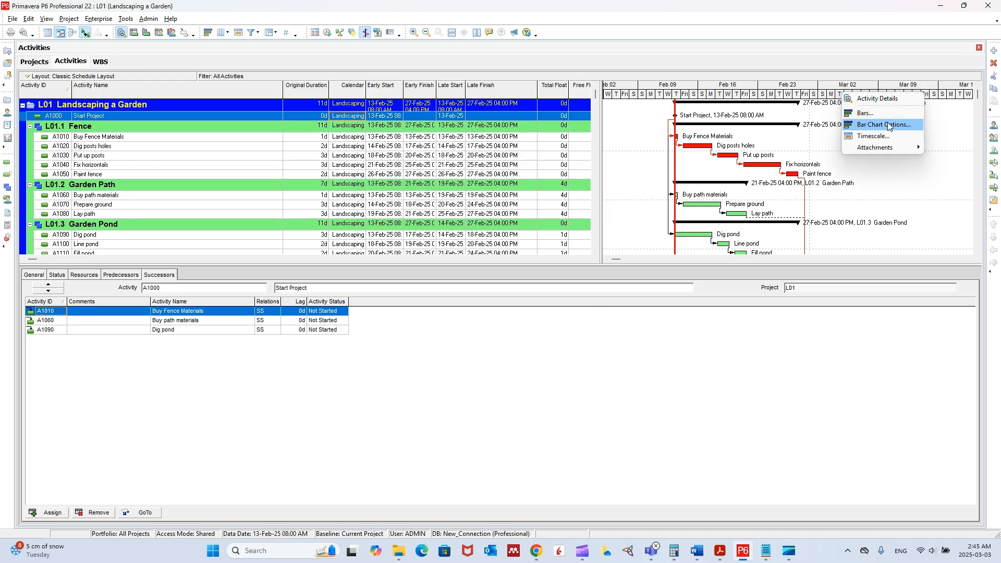
{"action": "left_click", "coordinate": [873, 136]}
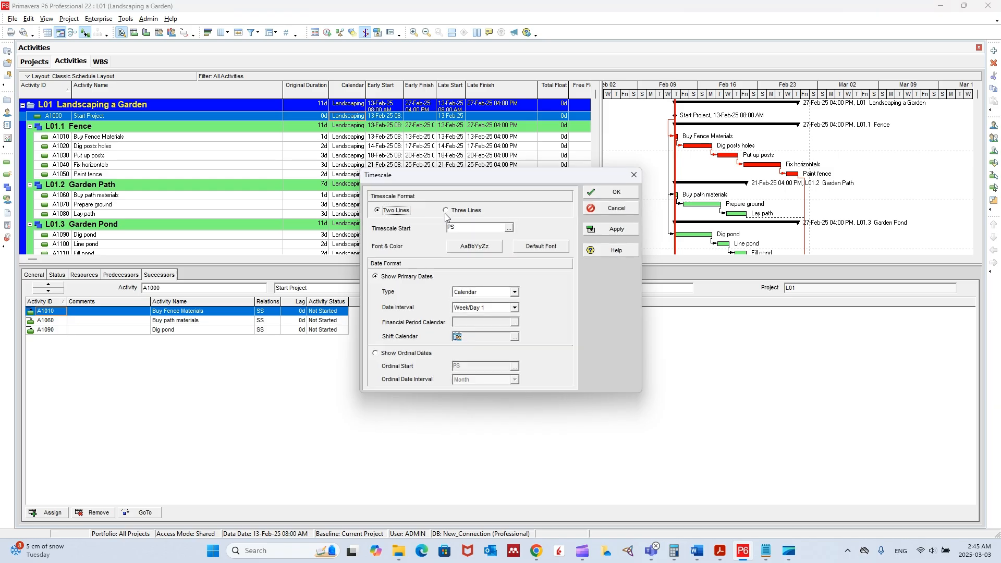
{"action": "left_click", "coordinate": [513, 307]}
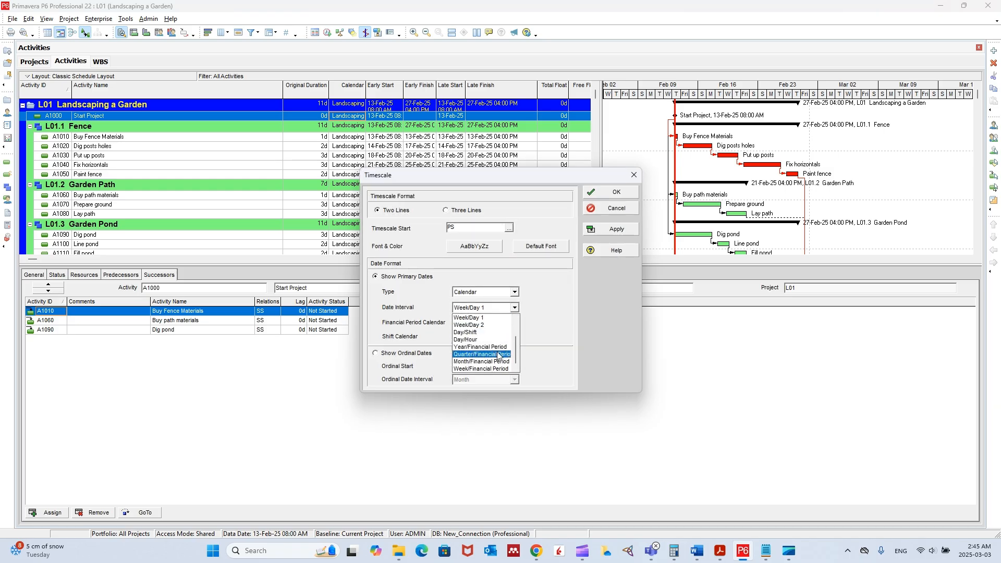
{"action": "scroll", "coordinate": [496, 346], "scroll_direction": "up", "scroll_amount": 2}
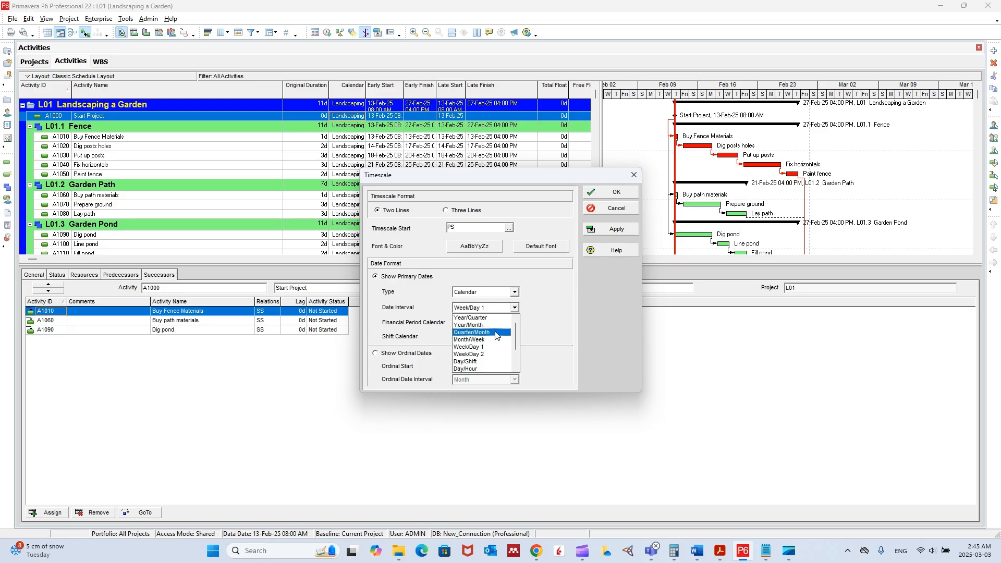
{"action": "left_click", "coordinate": [493, 318]}
{"action": "left_click", "coordinate": [612, 194]}
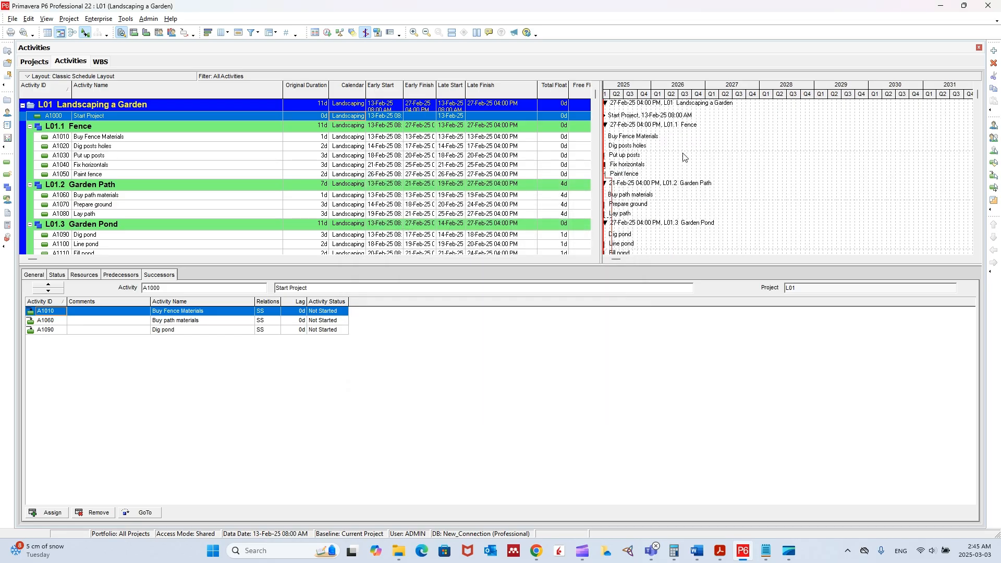
{"action": "left_click_drag", "start_coordinate": [685, 95], "coordinate": [771, 94]}
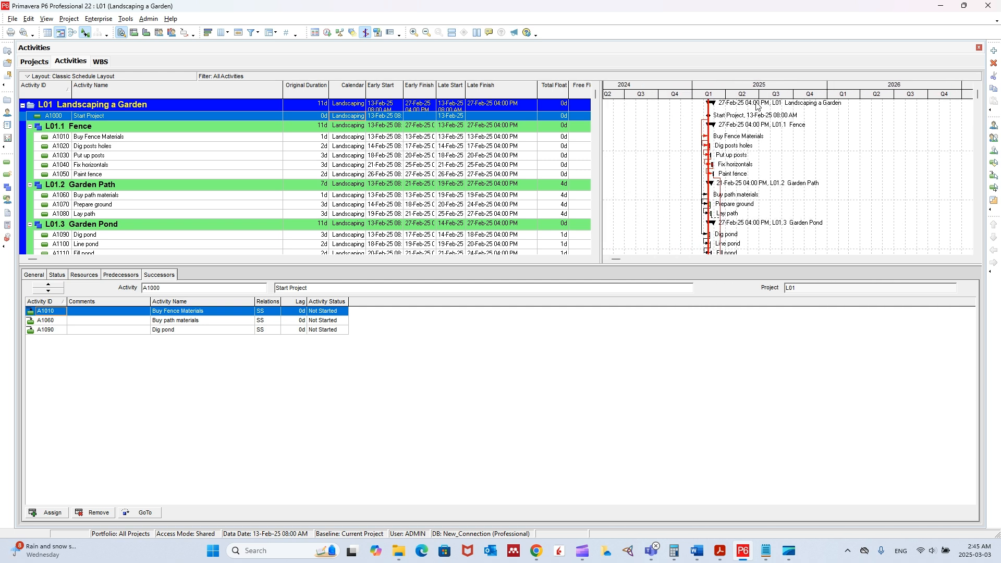
{"action": "scroll", "coordinate": [713, 146], "scroll_direction": "down", "scroll_amount": 1}
{"action": "scroll", "coordinate": [714, 180], "scroll_direction": "up", "scroll_amount": 1}
Set the timescale's date interval to Week/Day 1 and widen the day divisions of the Gantt chart.
{"action": "right_click", "coordinate": [802, 92]}
{"action": "left_click", "coordinate": [832, 134]}
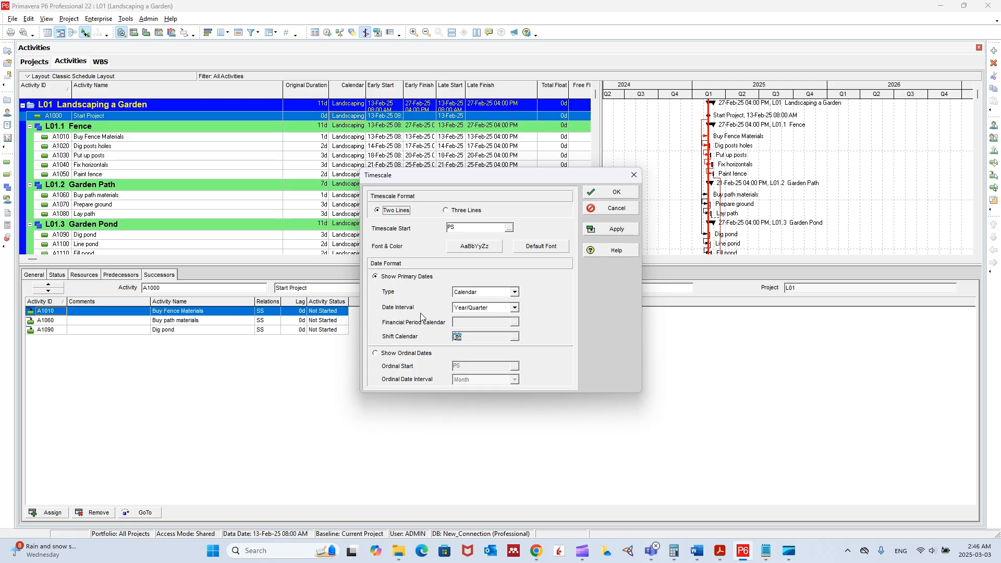
{"action": "left_click", "coordinate": [513, 307]}
{"action": "scroll", "coordinate": [490, 347], "scroll_direction": "down", "scroll_amount": 3}
{"action": "scroll", "coordinate": [493, 354], "scroll_direction": "up", "scroll_amount": 2}
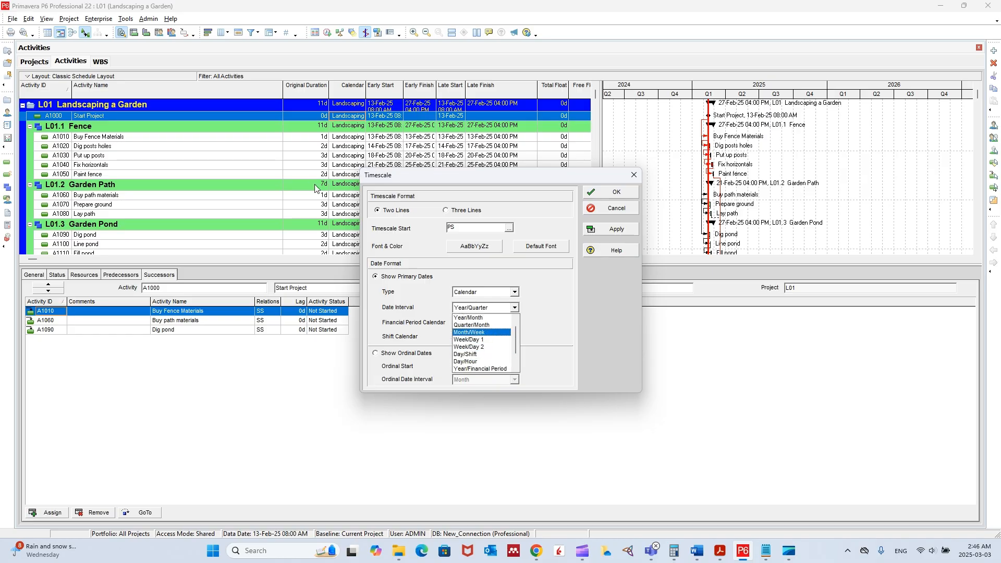
{"action": "left_click", "coordinate": [482, 340]}
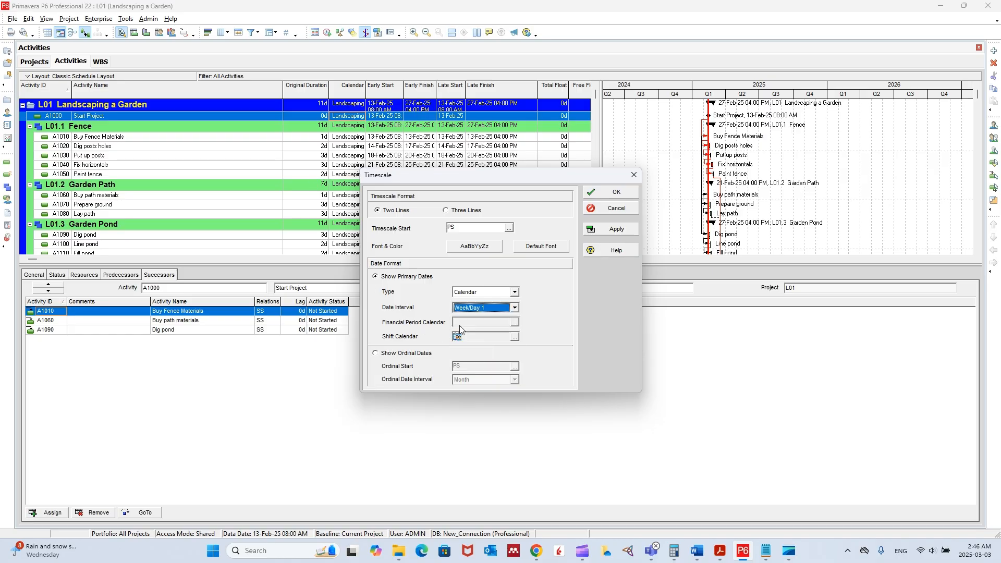
{"action": "left_click", "coordinate": [611, 192]}
{"action": "left_click_drag", "start_coordinate": [710, 95], "coordinate": [852, 89]}
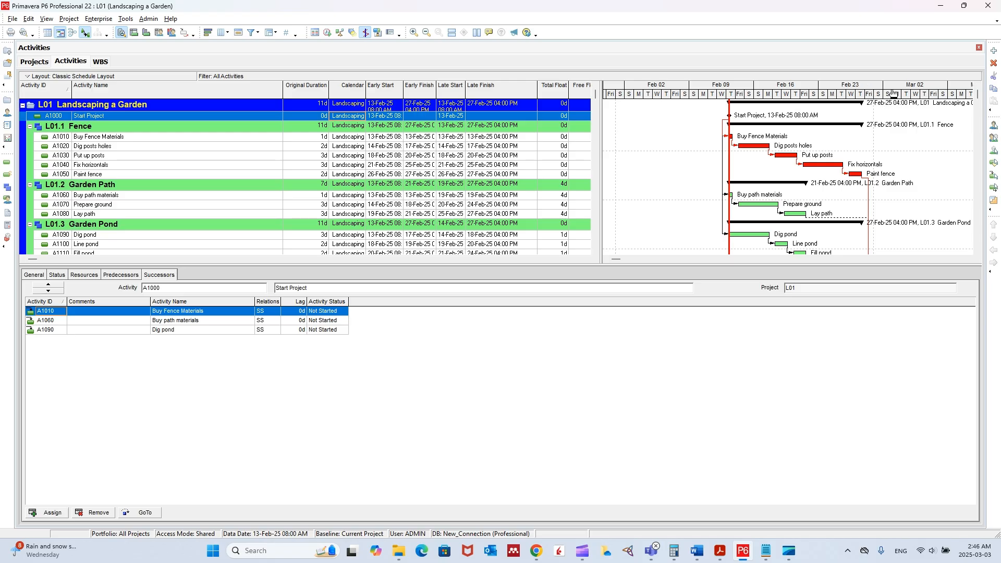
{"action": "left_click_drag", "start_coordinate": [899, 98], "coordinate": [929, 100]}
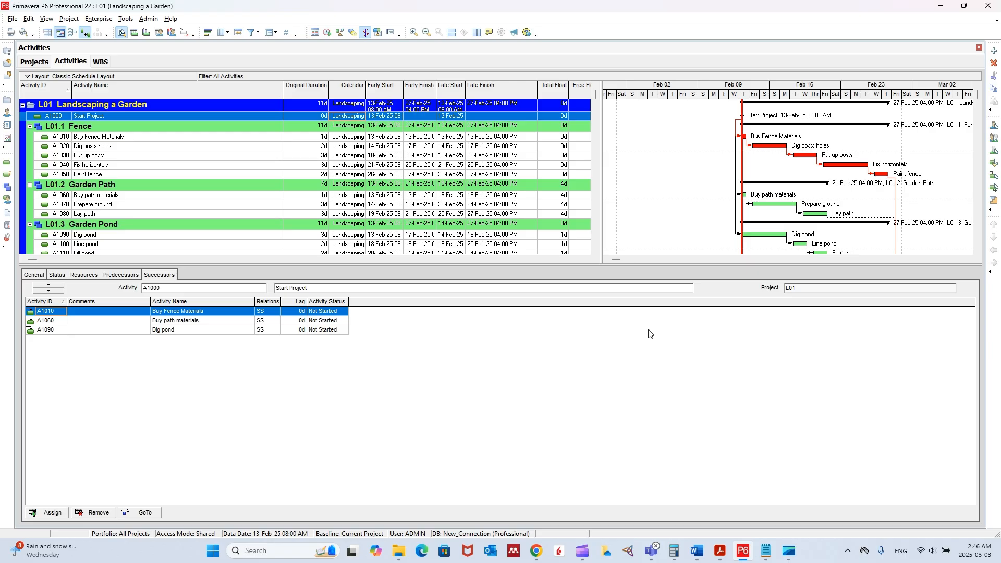
Switch to the Word workshop instructions and highlight item 15 about the timescale date interval in yellow.
{"action": "left_click", "coordinate": [701, 555]}
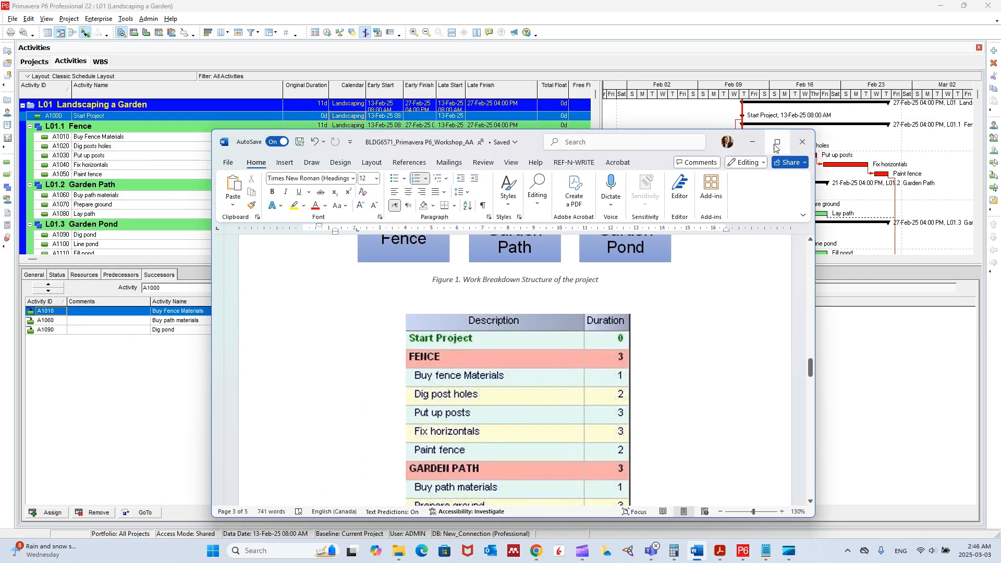
{"action": "left_click", "coordinate": [776, 146]}
{"action": "scroll", "coordinate": [529, 287], "scroll_direction": "up", "scroll_amount": 20}
{"action": "scroll", "coordinate": [505, 284], "scroll_direction": "up", "scroll_amount": 4}
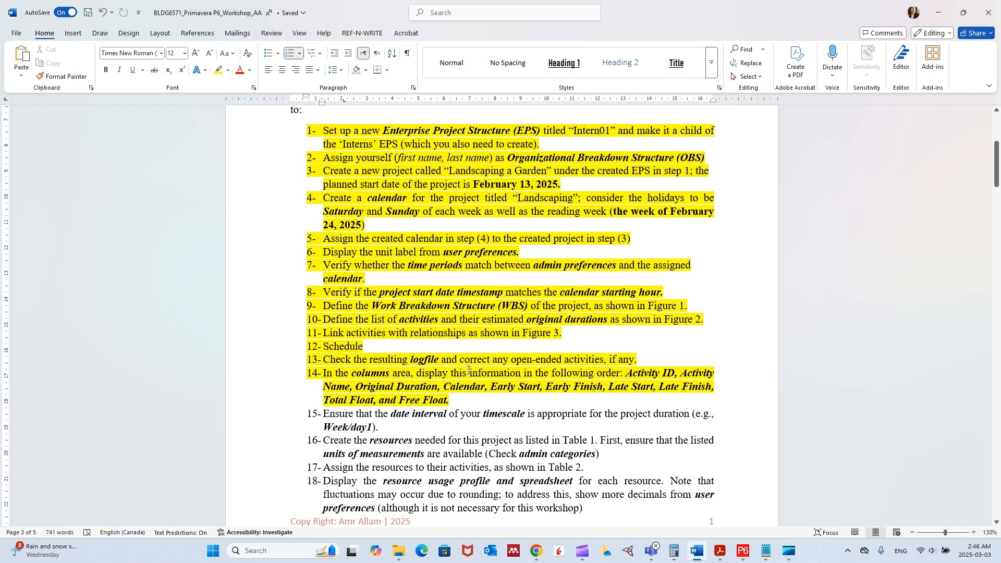
{"action": "left_click_drag", "start_coordinate": [386, 425], "coordinate": [324, 414]}
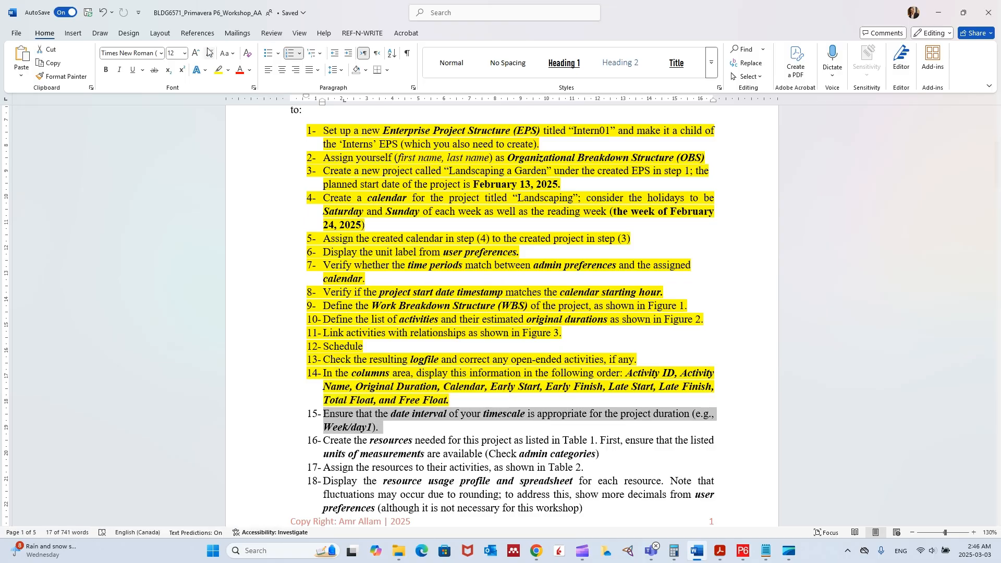
{"action": "left_click", "coordinate": [214, 69]}
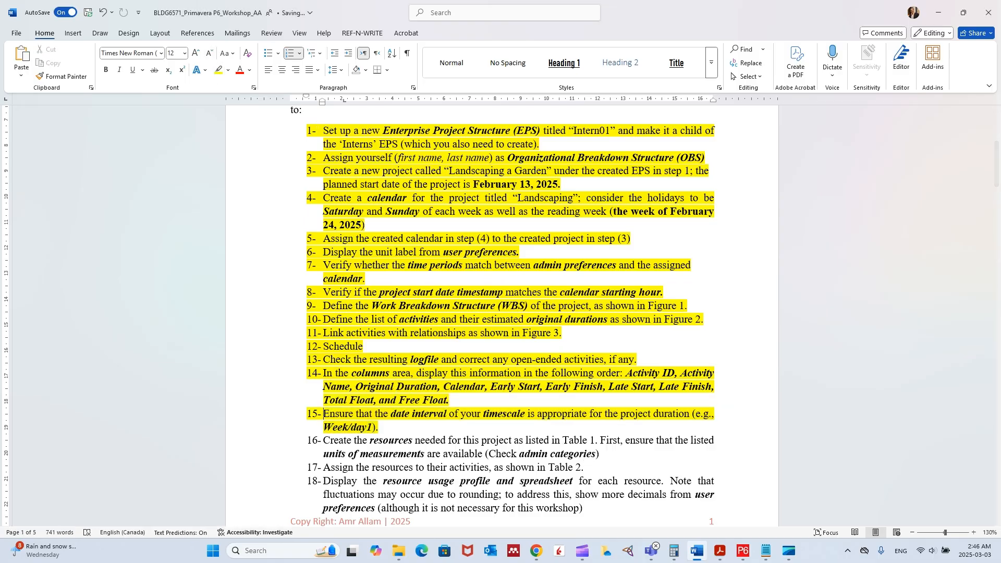